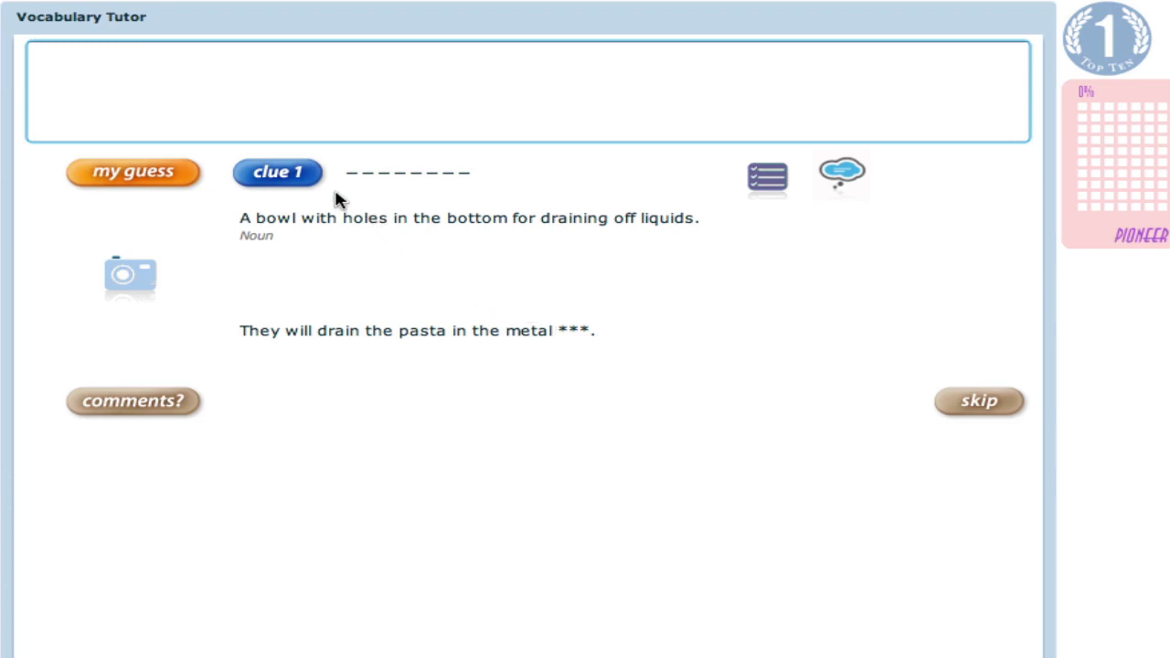
# Reveal the first and last letters, read the alternative definition, and view the enlarged photo
pyautogui.click(291, 179)
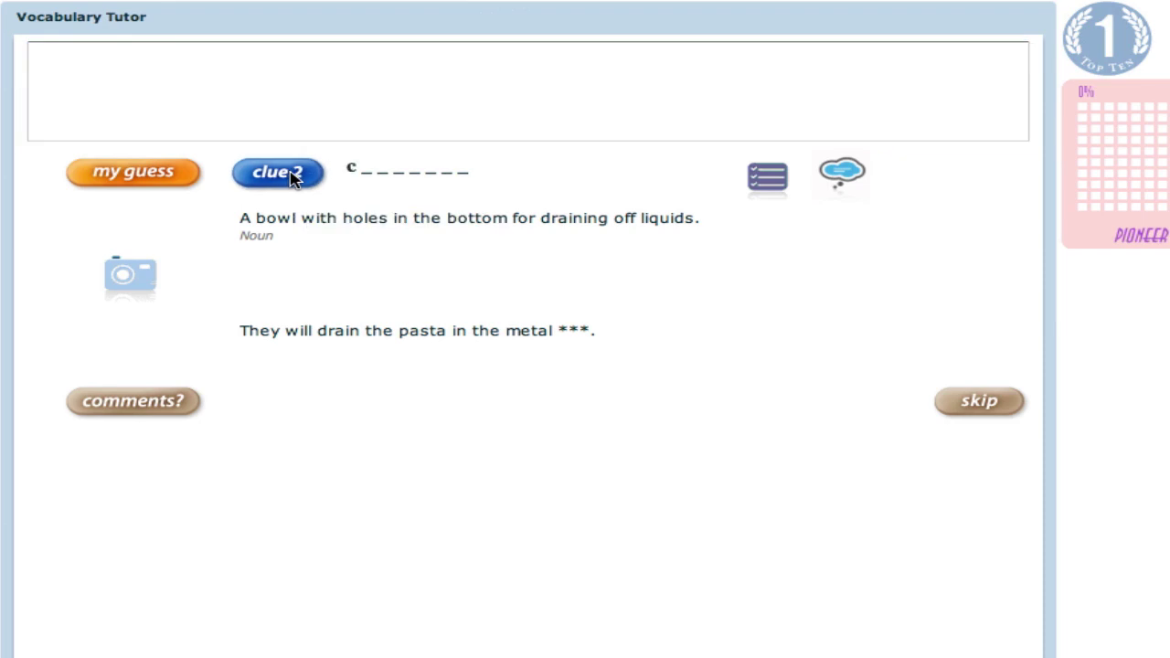
pyautogui.click(291, 178)
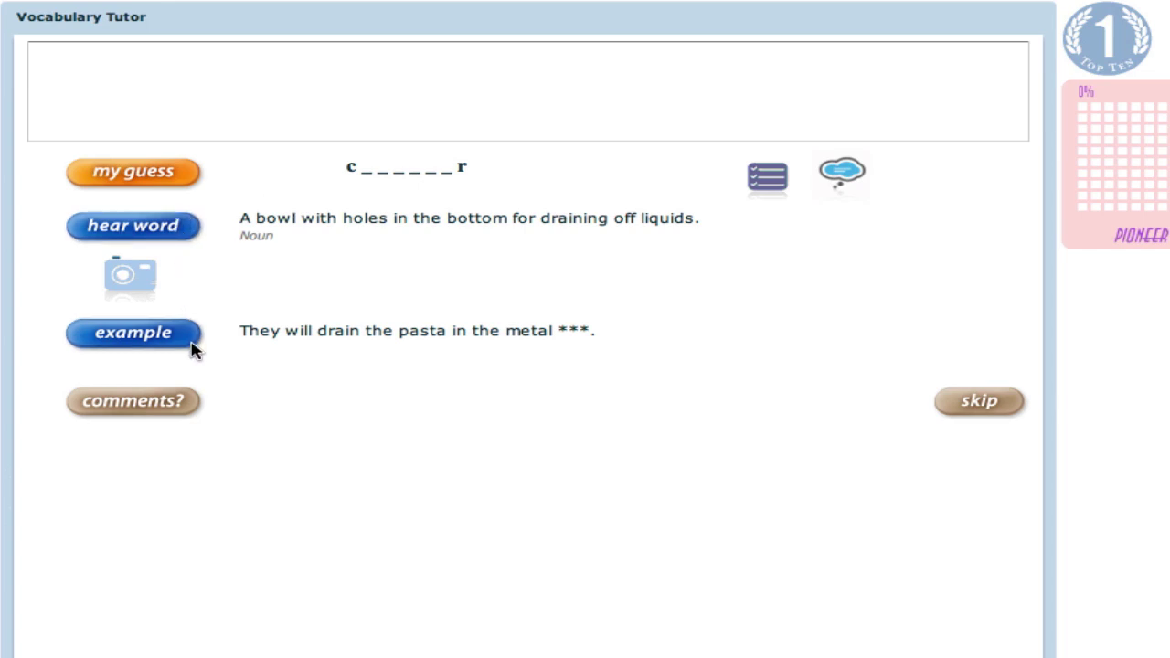
pyautogui.click(769, 181)
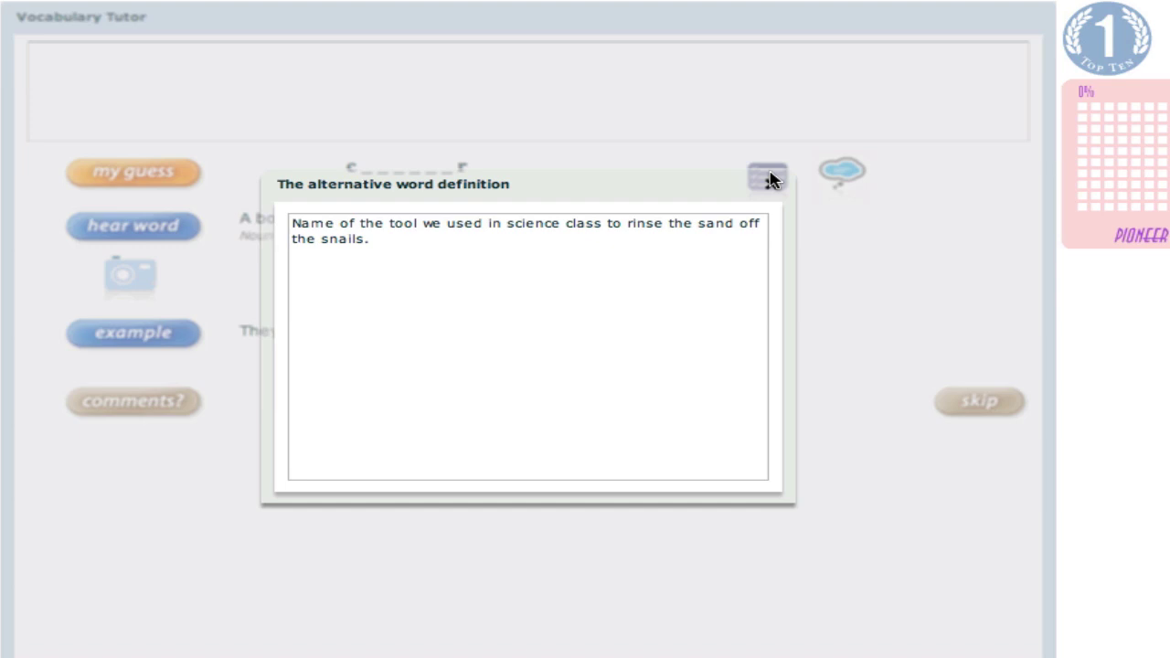
pyautogui.click(770, 181)
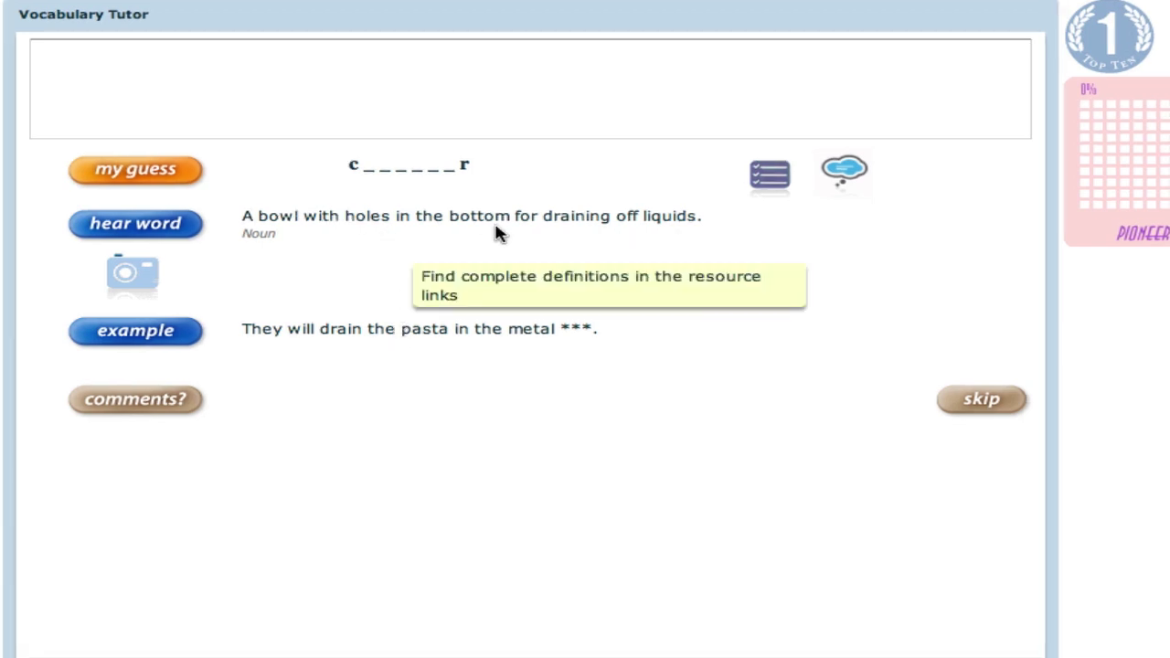
pyautogui.click(137, 273)
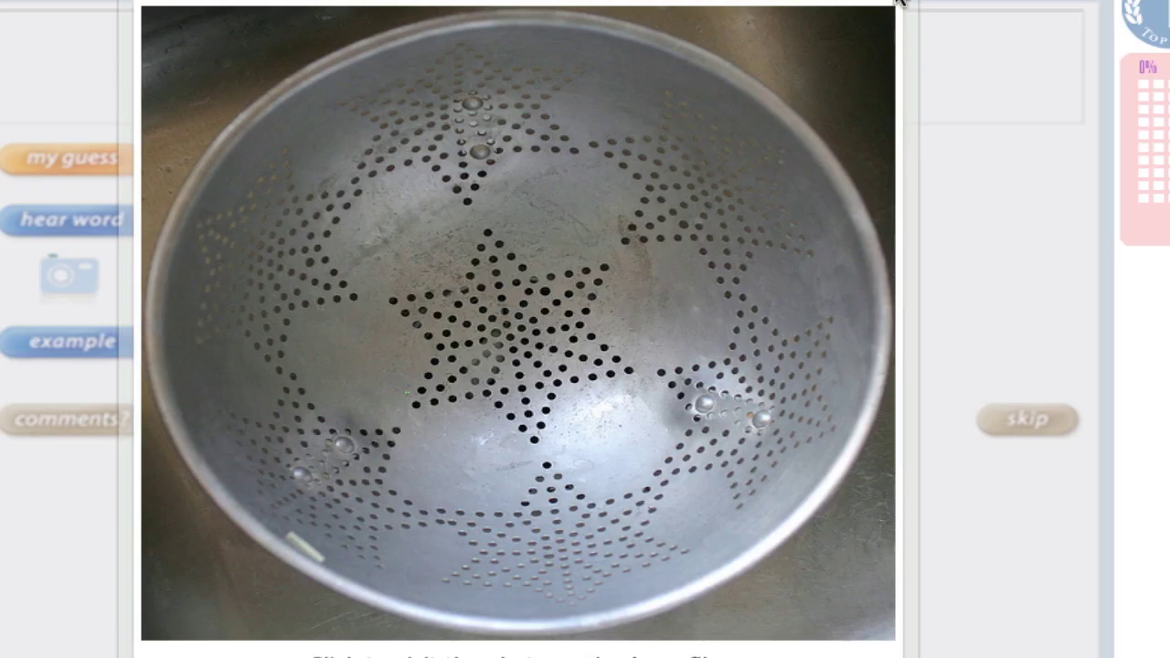
pyautogui.click(899, 3)
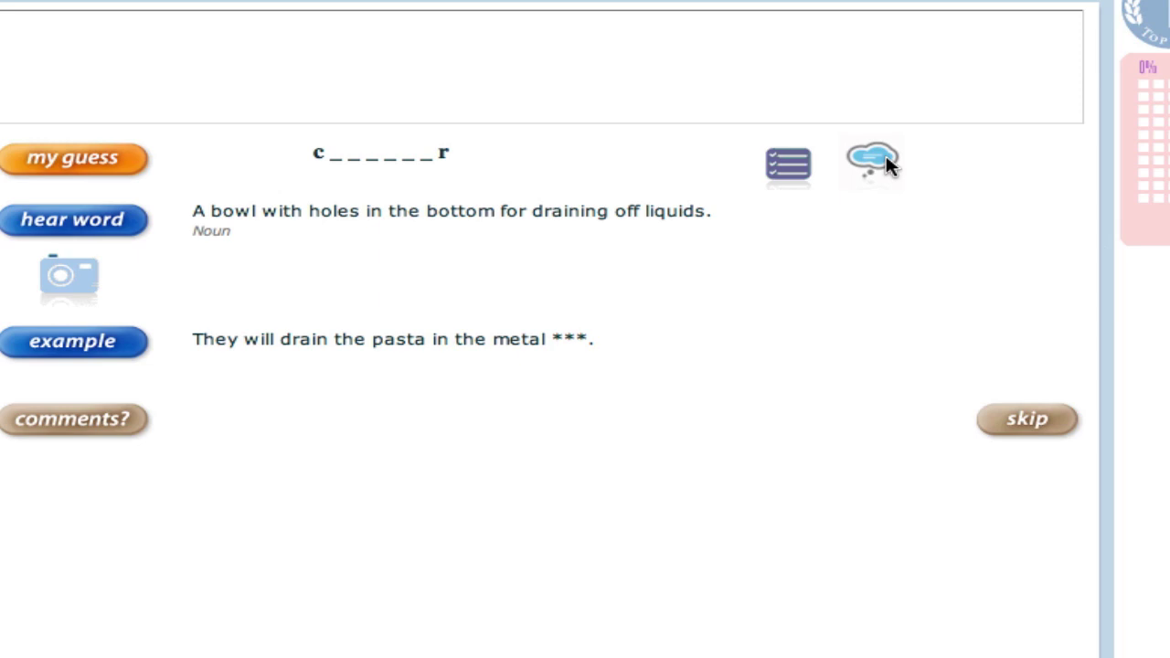
# Answer 'colander' and advance to the next quiz word
pyautogui.moveTo(886, 165)
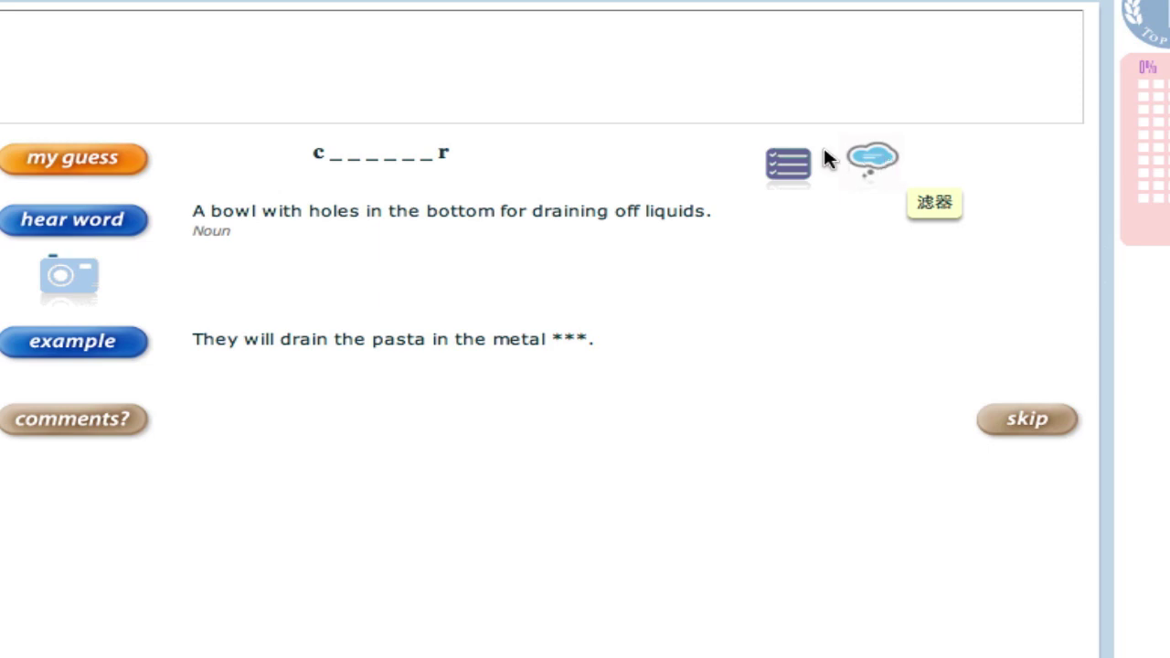
pyautogui.click(320, 75)
pyautogui.write('colander')
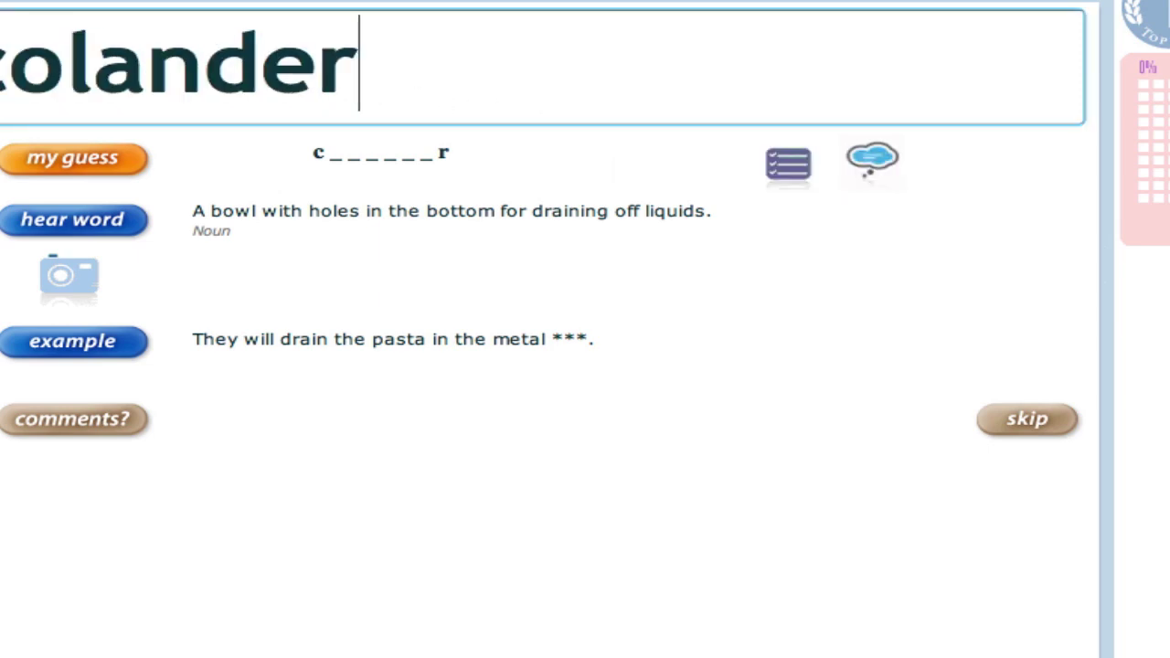
pyautogui.press('Return')
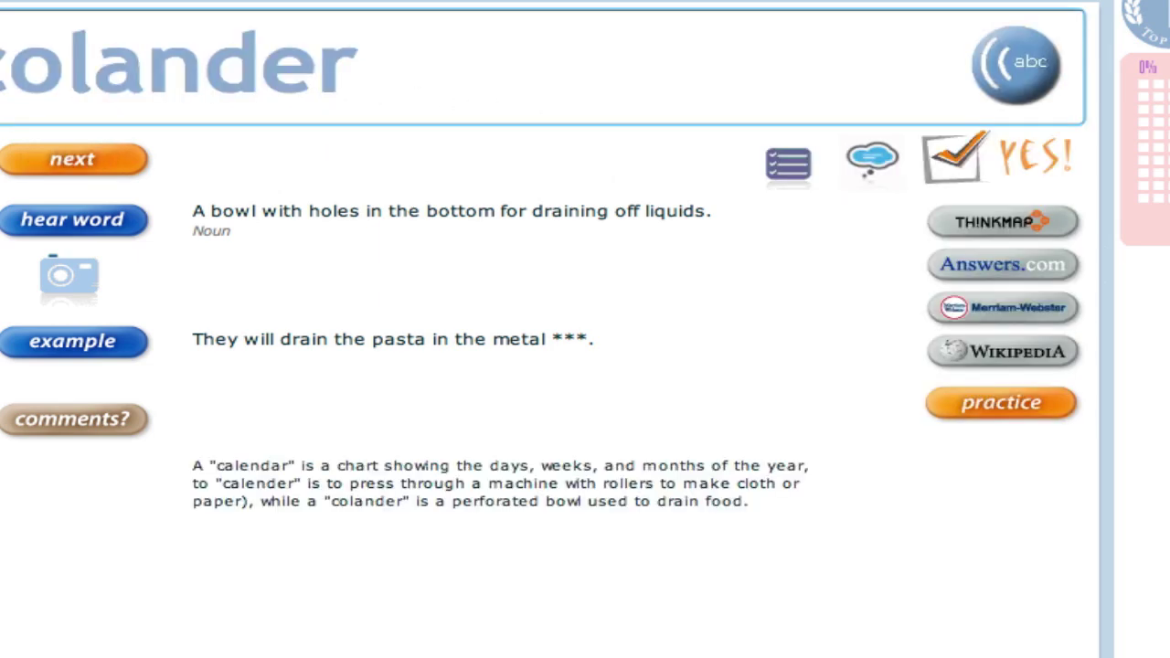
pyautogui.press('Return')
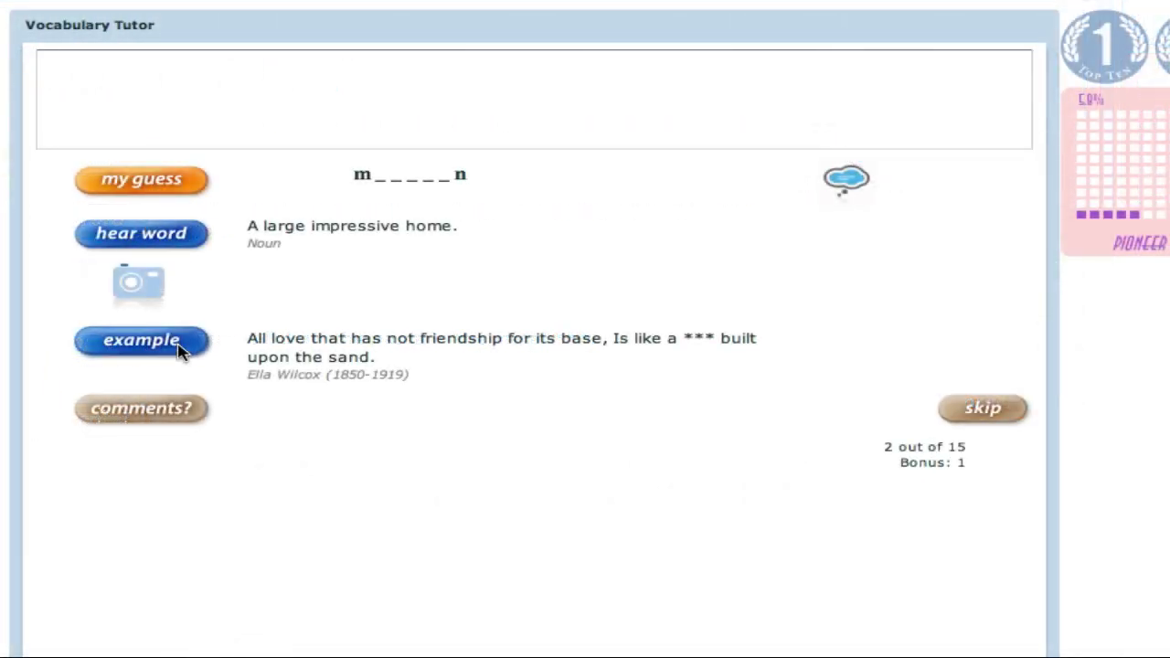
# View the house photo hint, then submit the guess 'manshen'
pyautogui.click(132, 286)
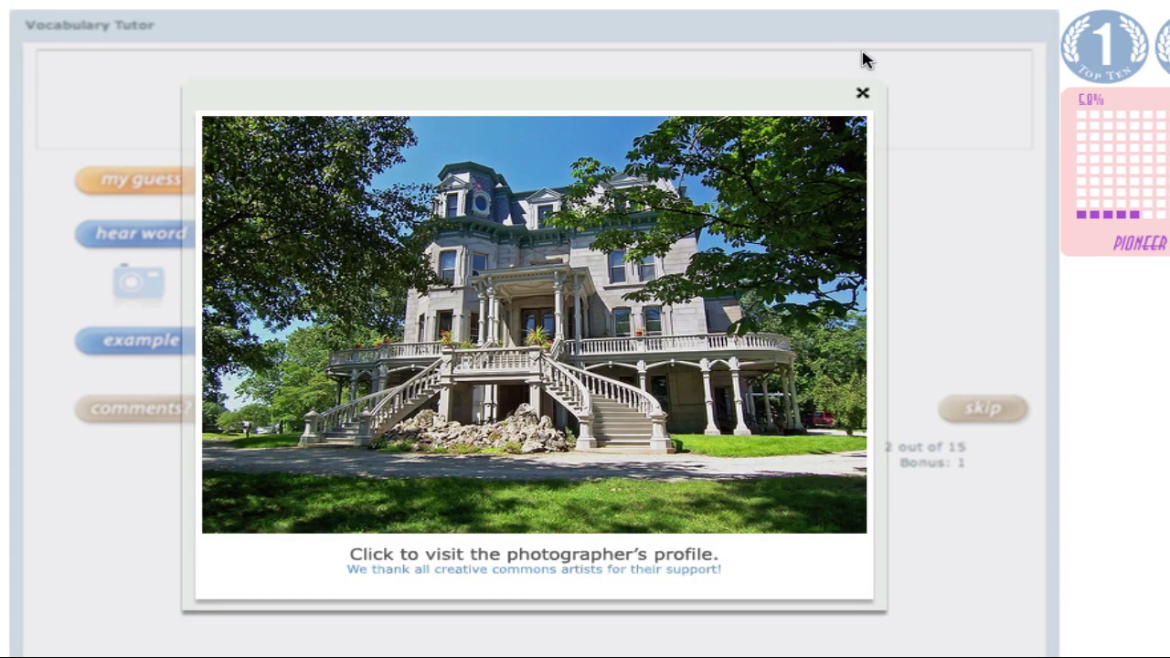
pyautogui.click(864, 92)
pyautogui.click(327, 103)
pyautogui.write('manshe')
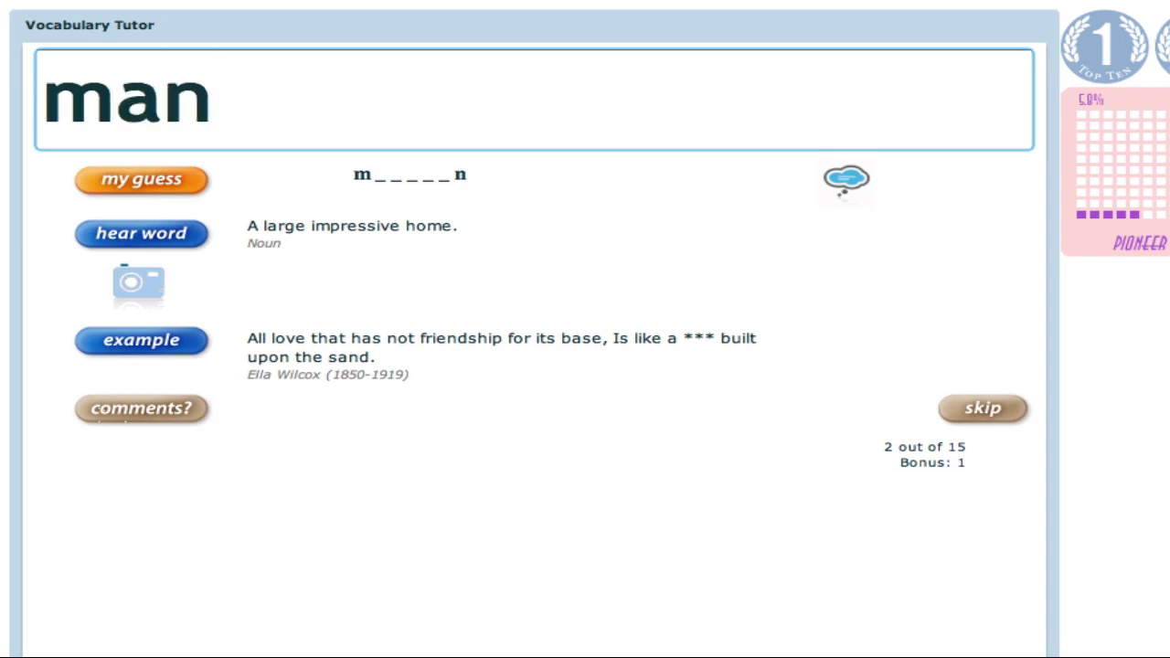
pyautogui.write('n')
pyautogui.press('Return')
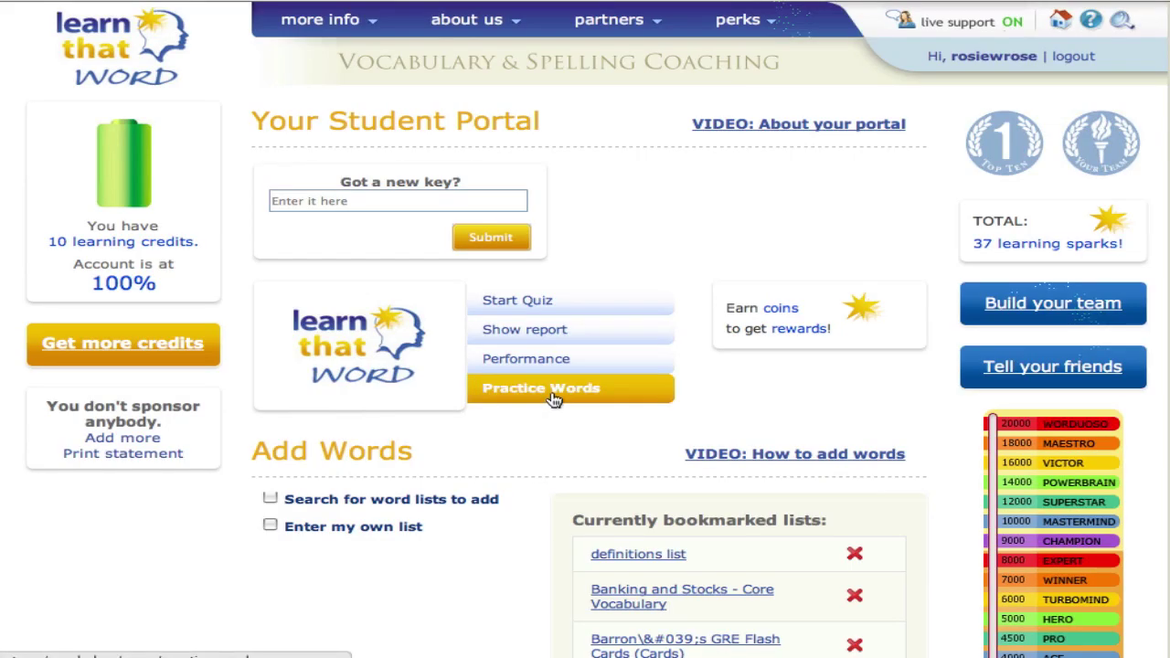
# Check the practice words list for mansion, then return to the answer box
pyautogui.click(554, 401)
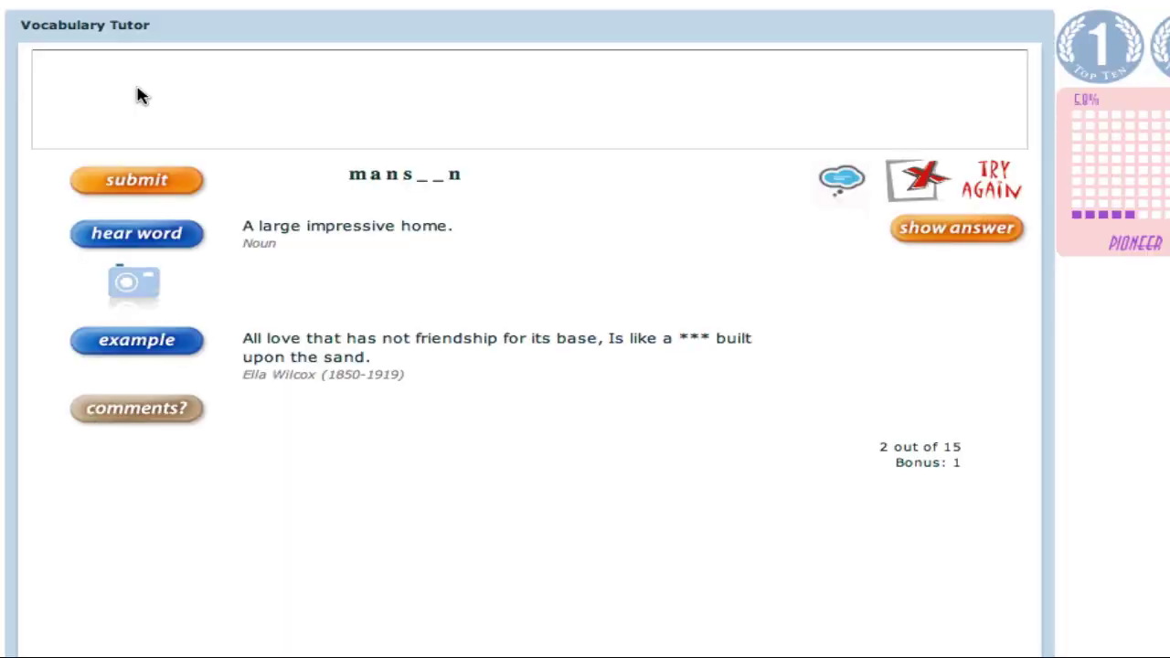
pyautogui.click(139, 95)
# Guess 'manshin', then practise spelling and re-enter 'mansion' and check it
pyautogui.write('man')
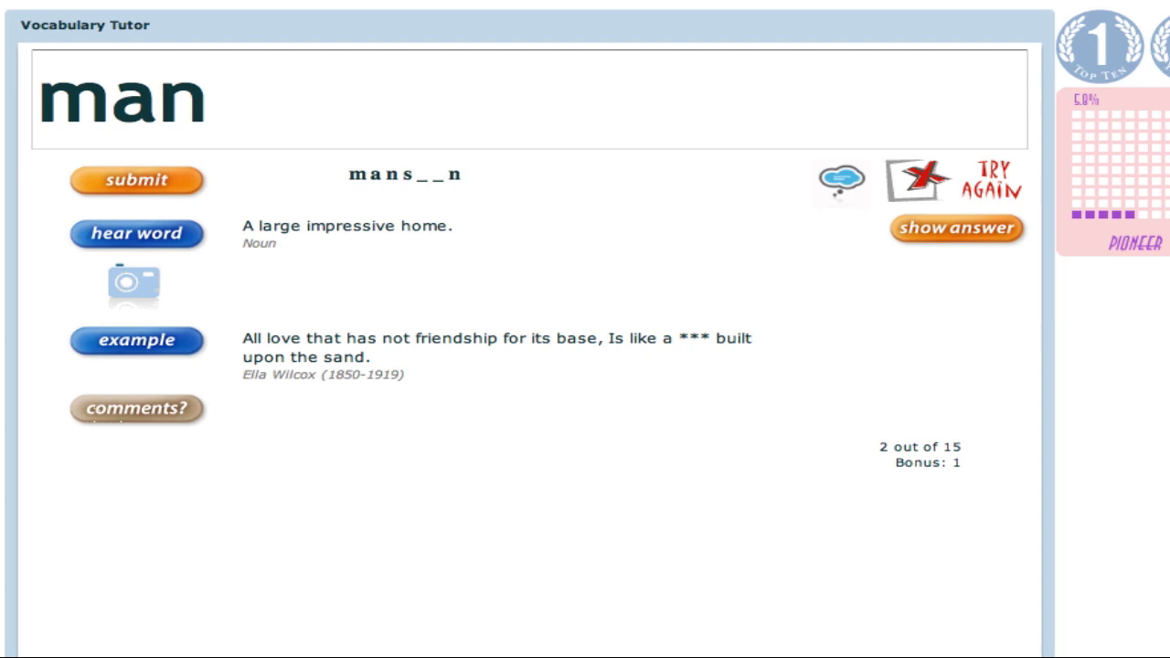
pyautogui.write('sh')
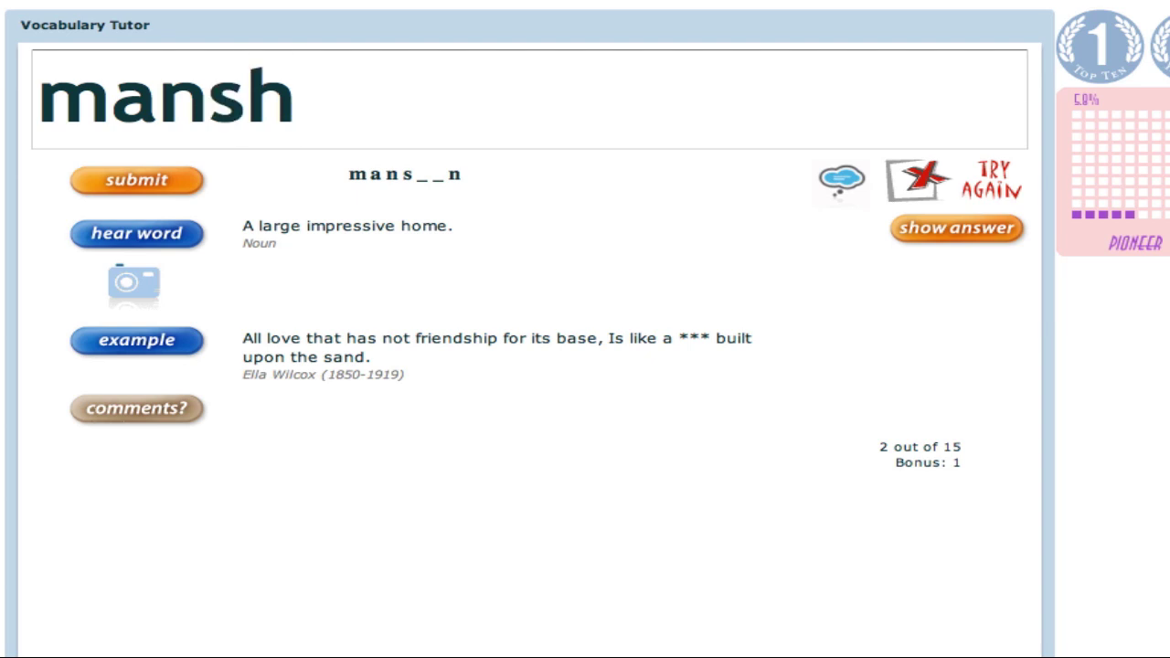
pyautogui.write('in')
pyautogui.press('Return')
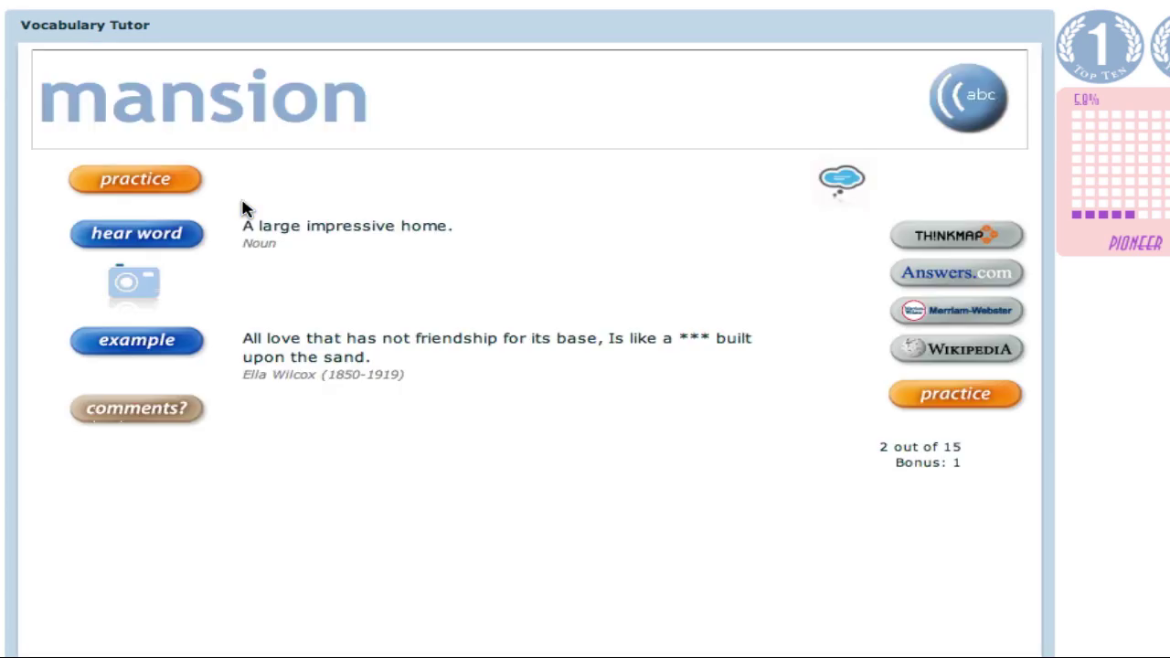
pyautogui.click(169, 178)
pyautogui.click(168, 178)
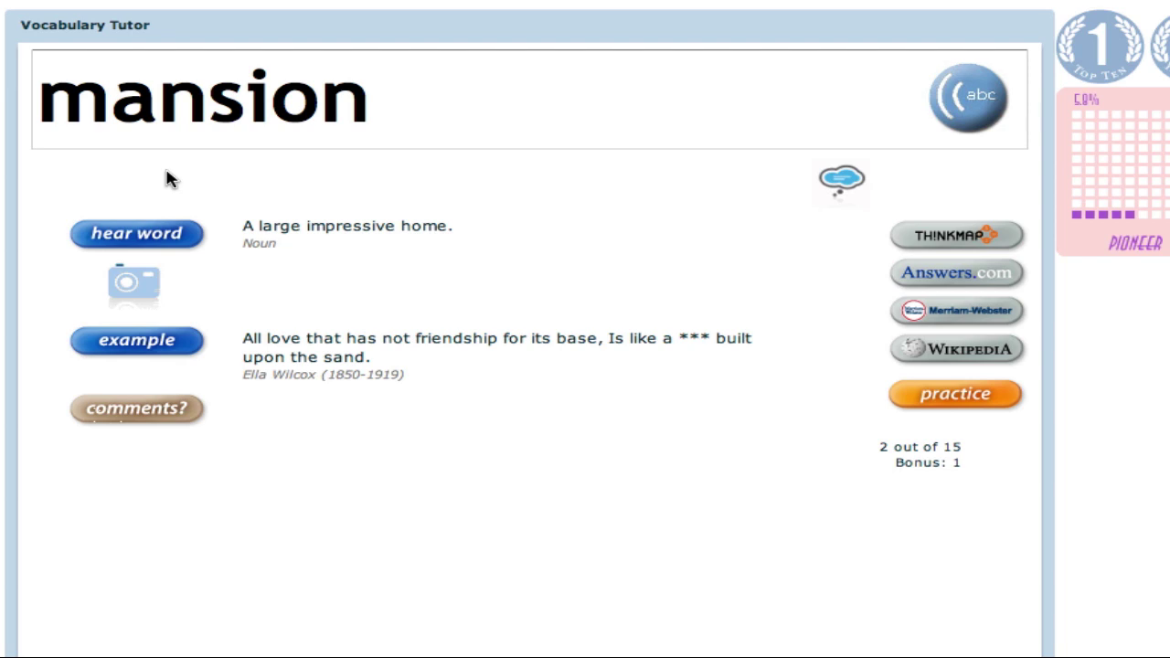
pyautogui.write('m')
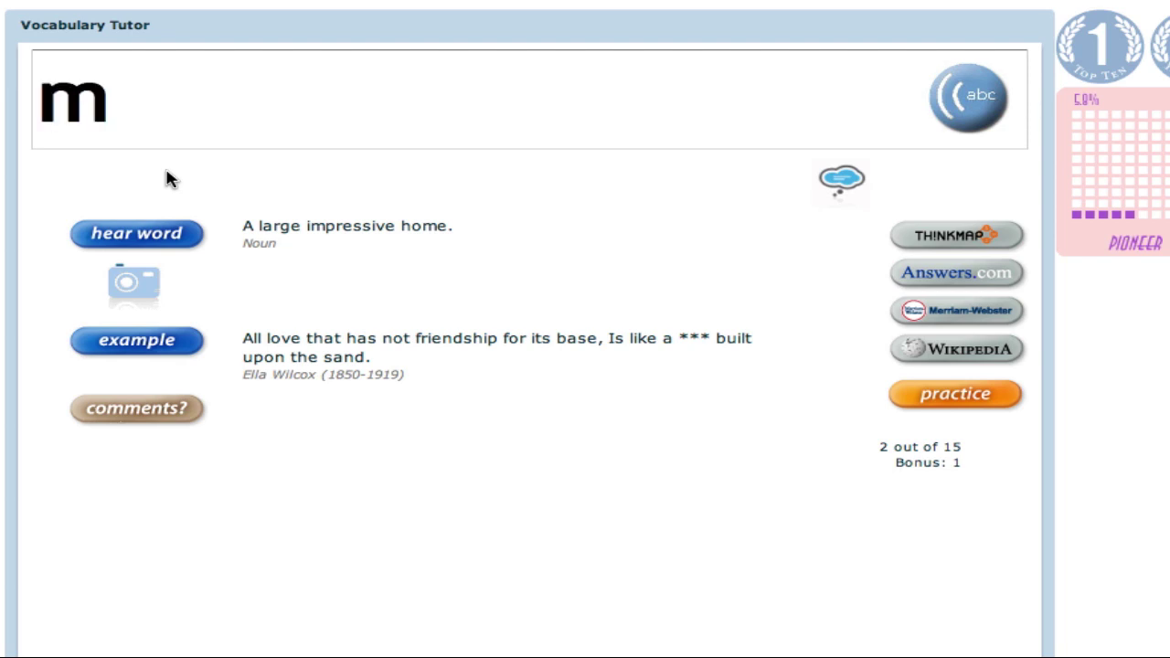
pyautogui.write('a')
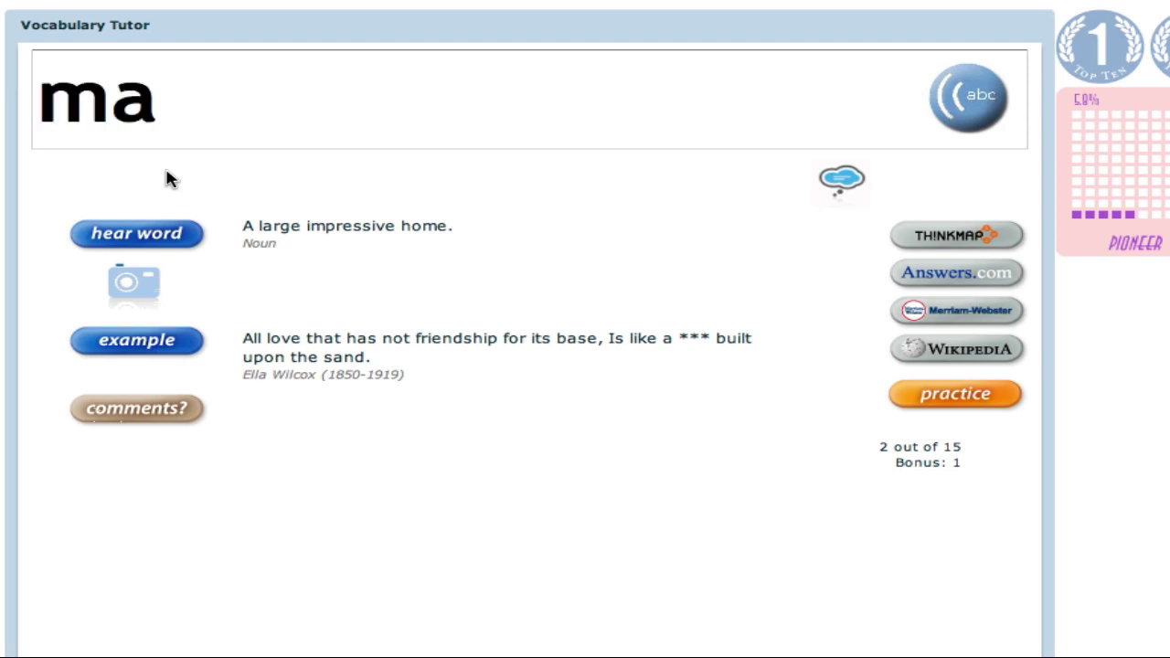
pyautogui.write('ns')
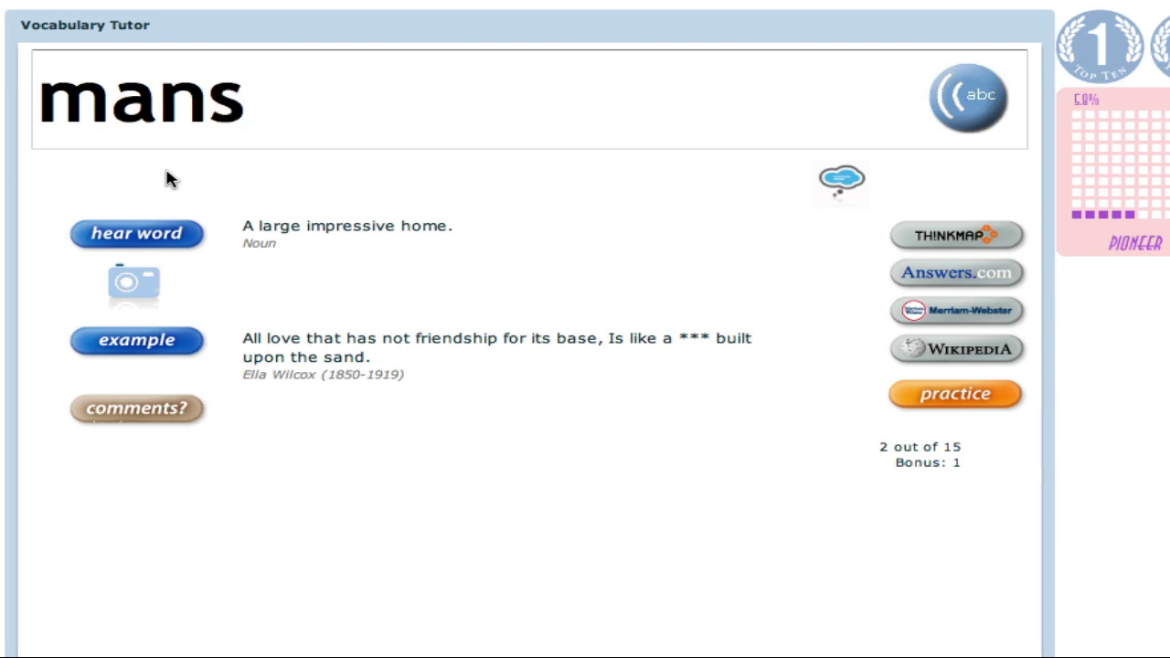
pyautogui.write('io')
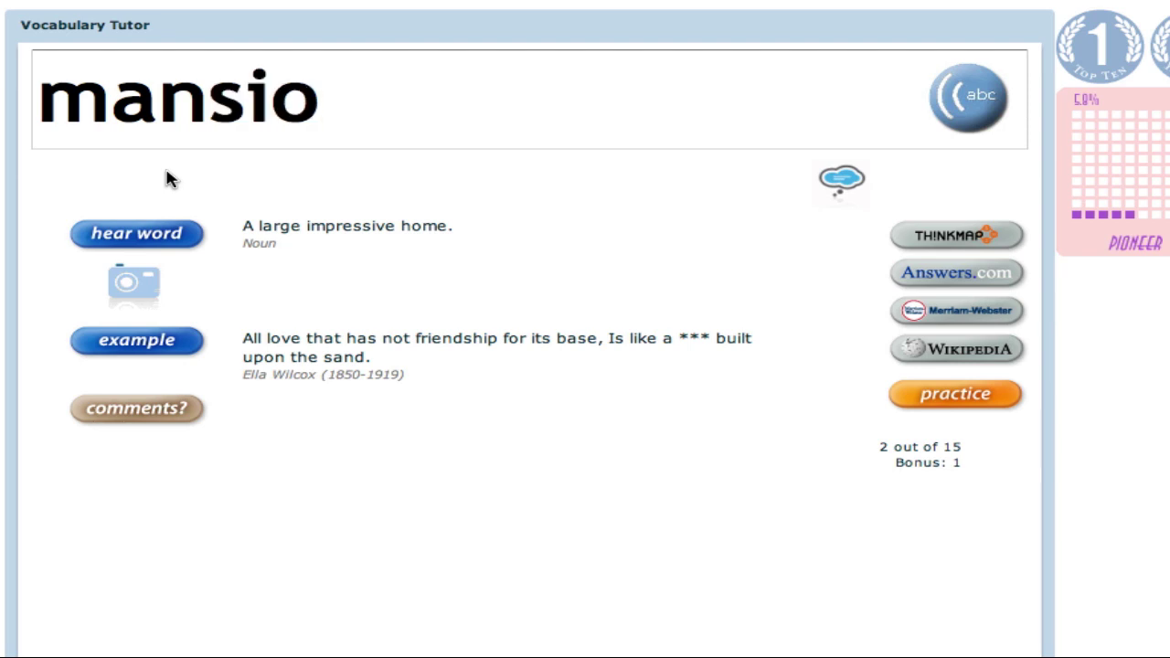
pyautogui.write('n')
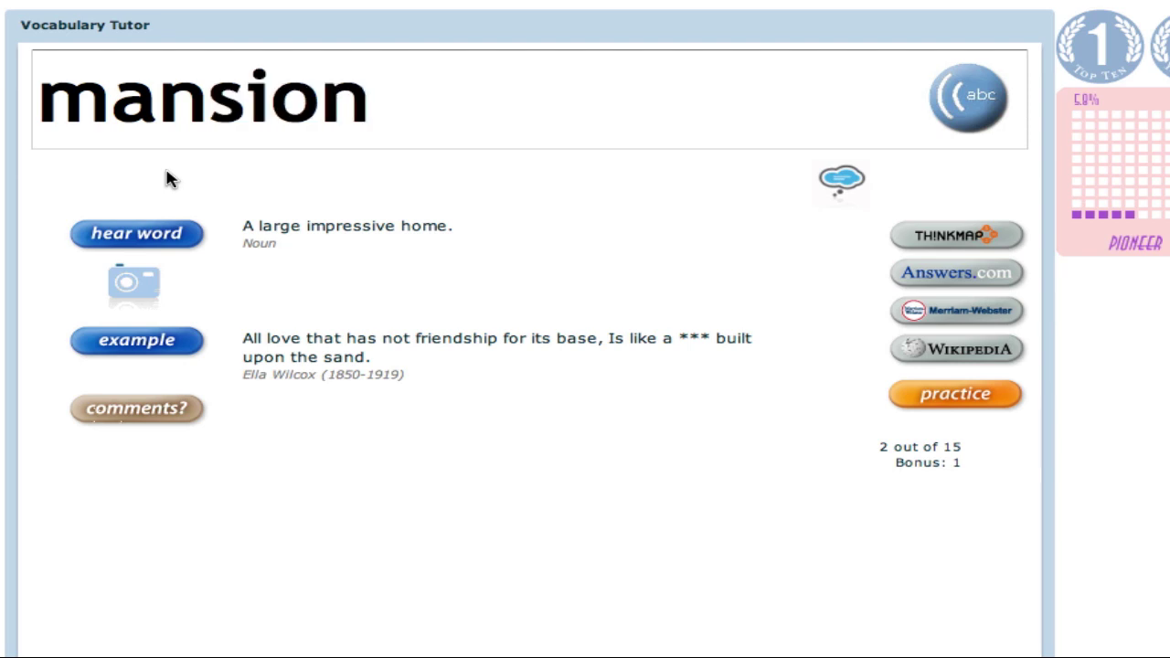
pyautogui.press('Return')
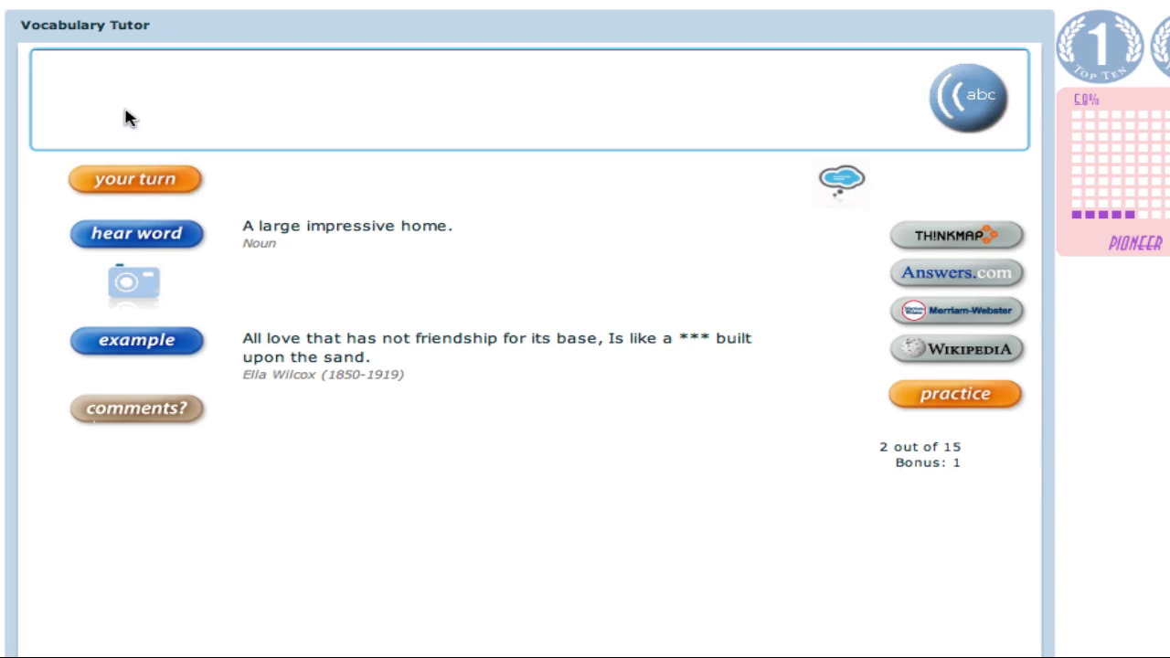
pyautogui.write('mansion')
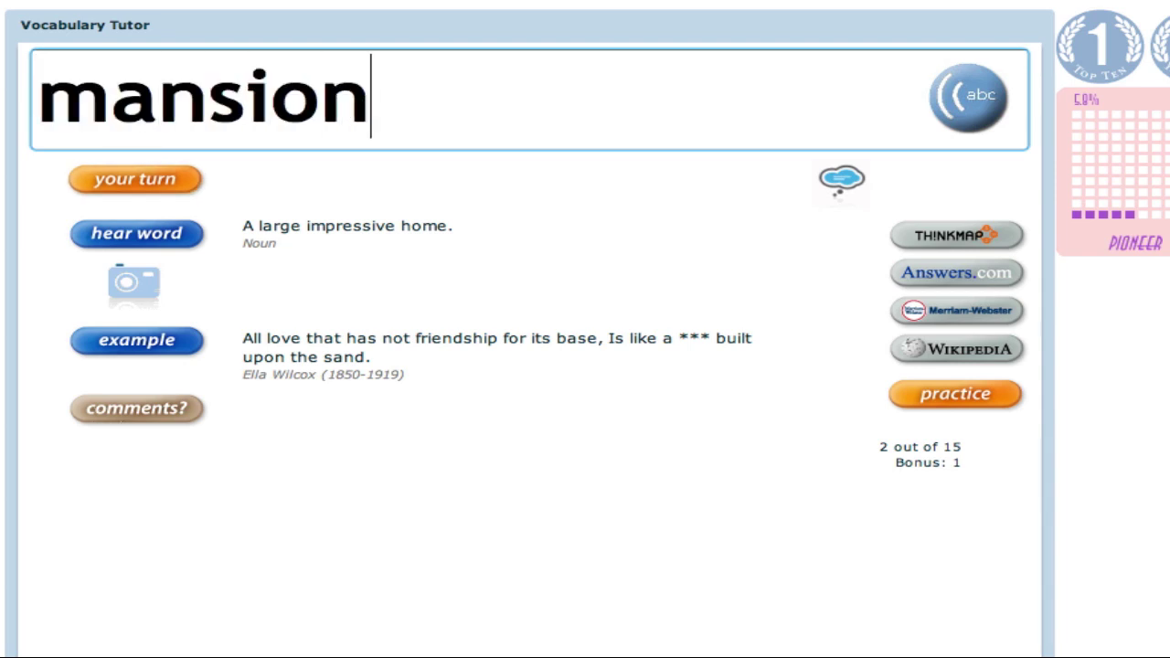
pyautogui.click(103, 189)
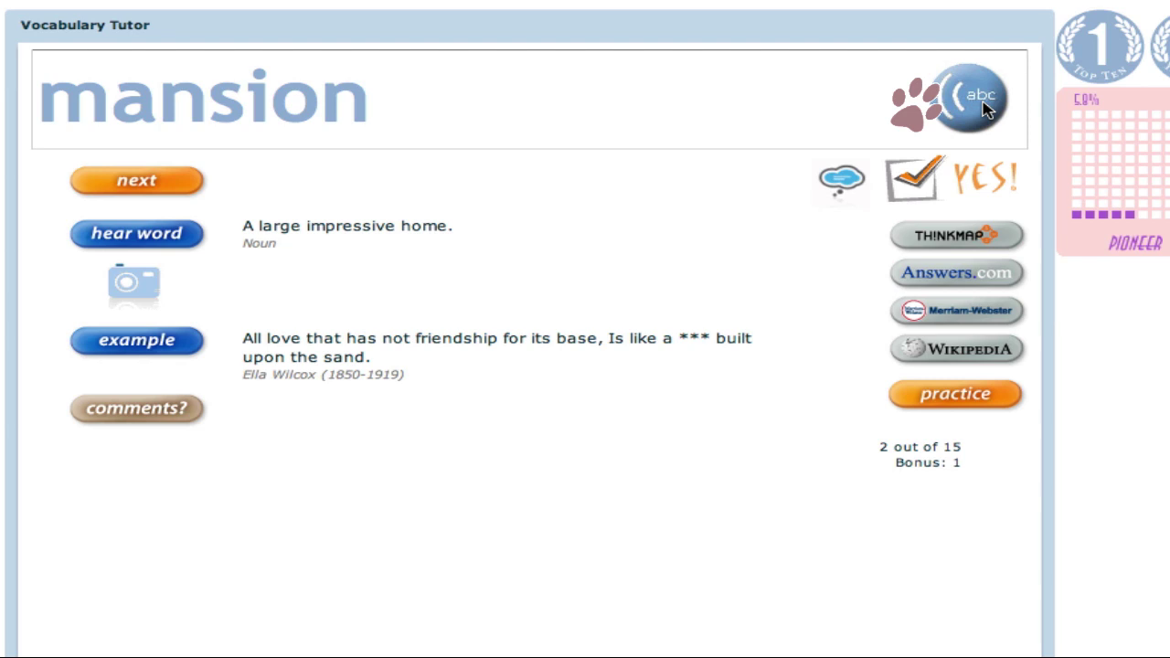
# Advance to word 3 and type 'serval' for the African wildcat clue
pyautogui.click(137, 180)
pyautogui.write('ser')
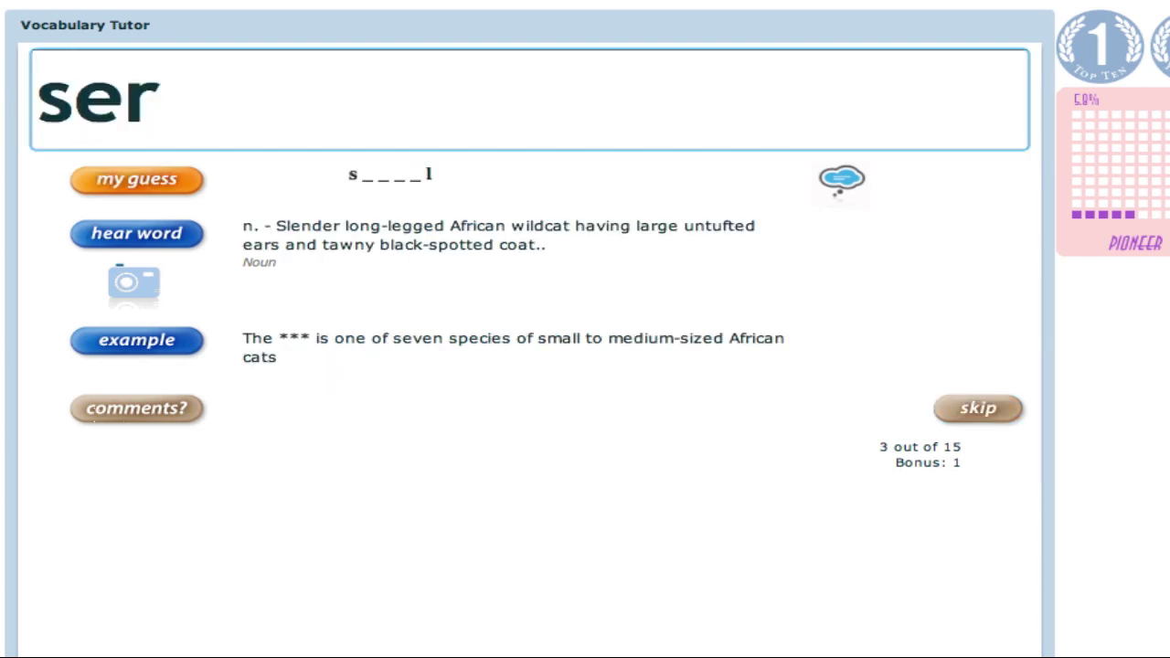
pyautogui.write('val')
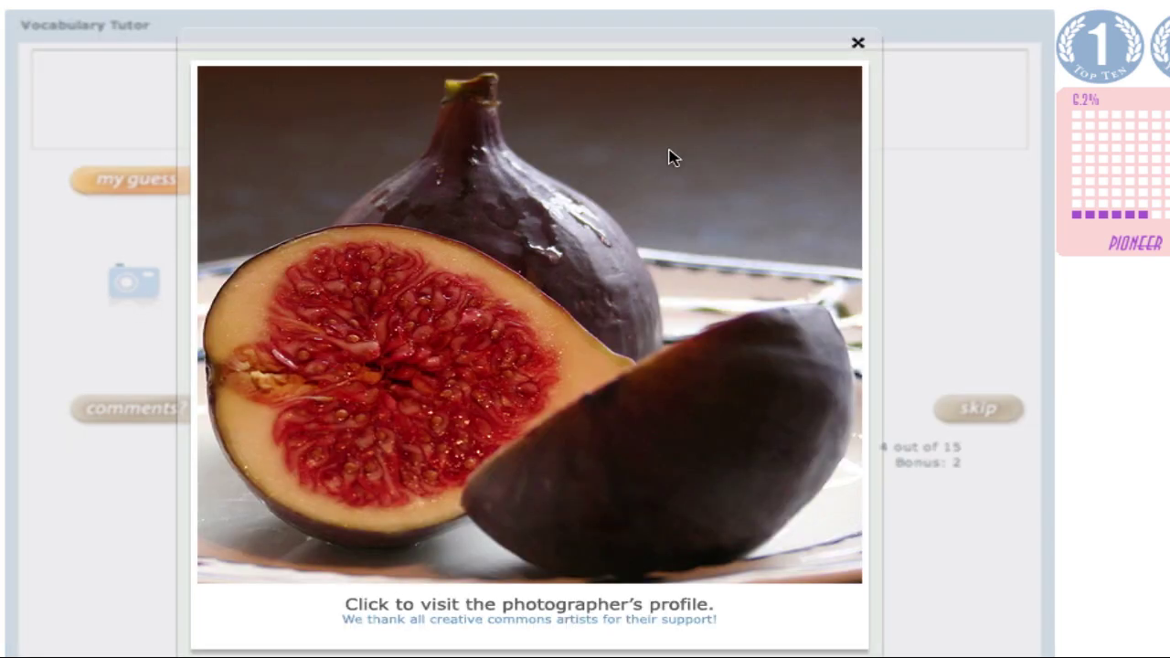
# Close the fig photo, answer 'fig', and look it up in the Visual Thesaurus
pyautogui.click(857, 44)
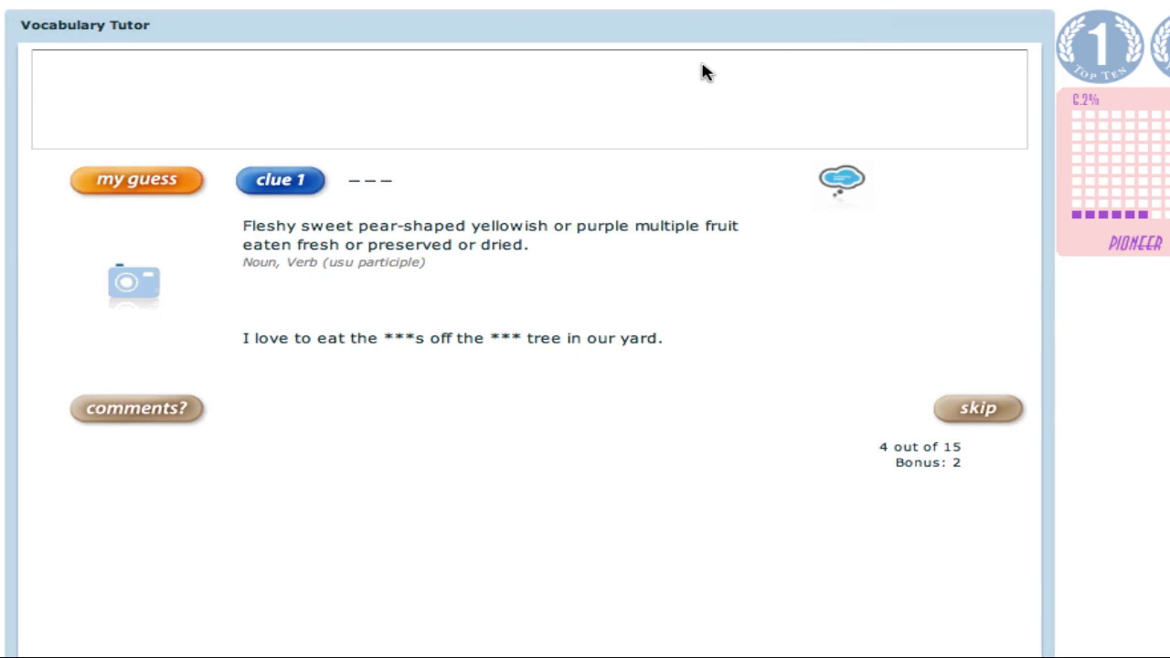
pyautogui.click(437, 116)
pyautogui.write('fig')
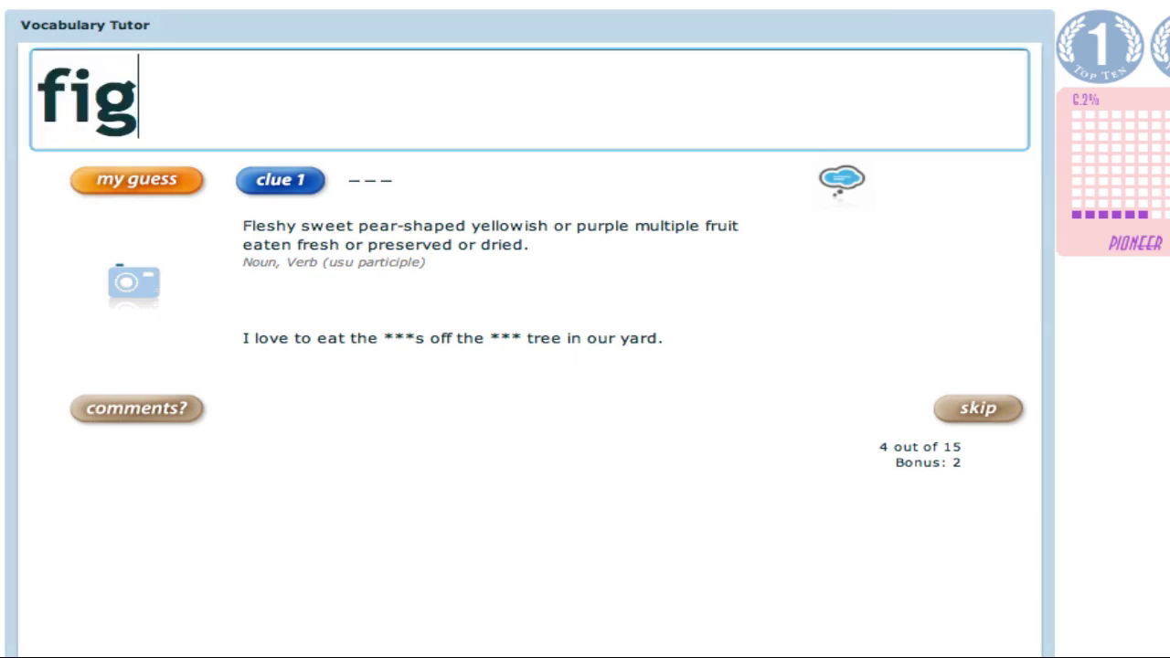
pyautogui.press('Return')
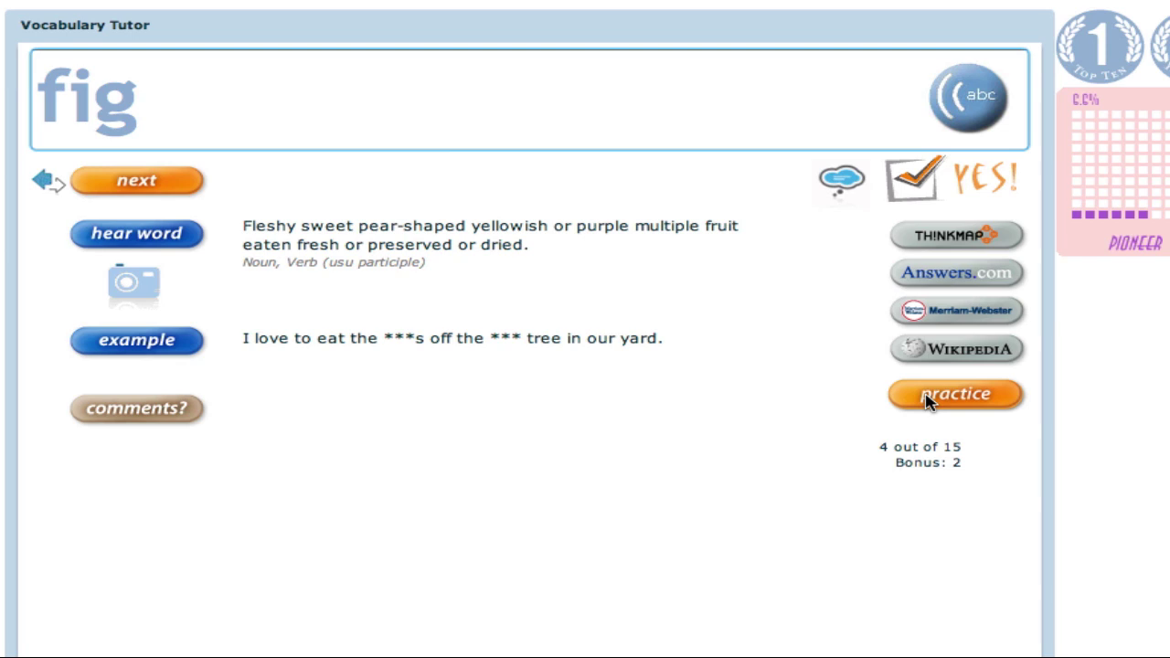
pyautogui.click(919, 235)
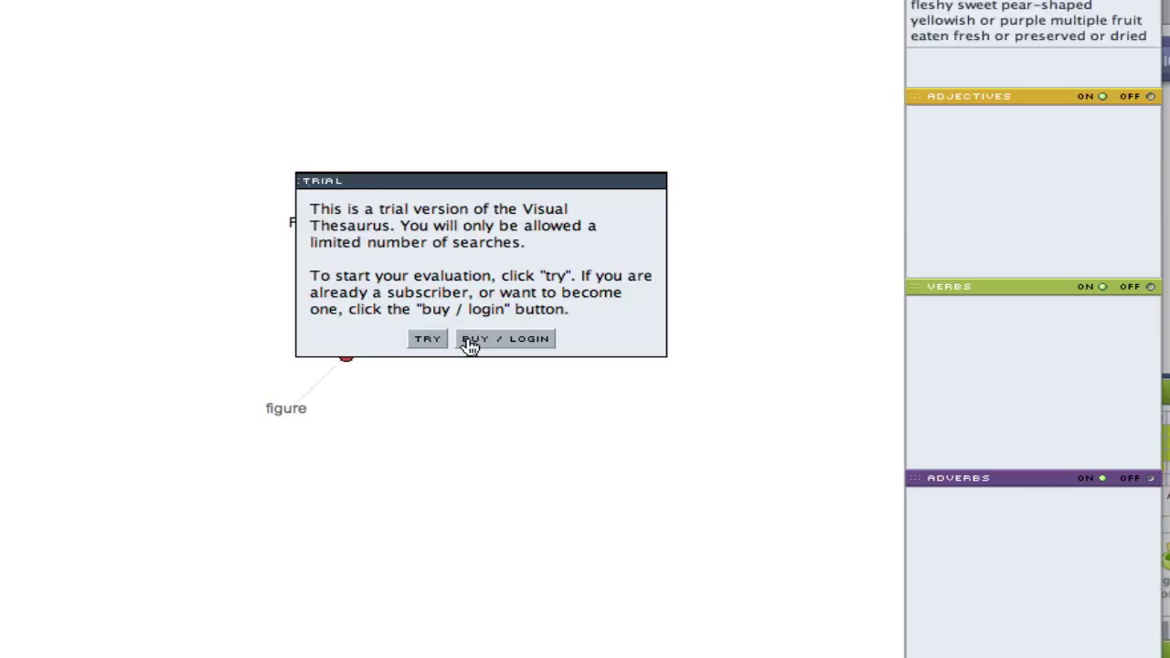
# Start the Visual Thesaurus trial to load fig's word map
pyautogui.click(436, 340)
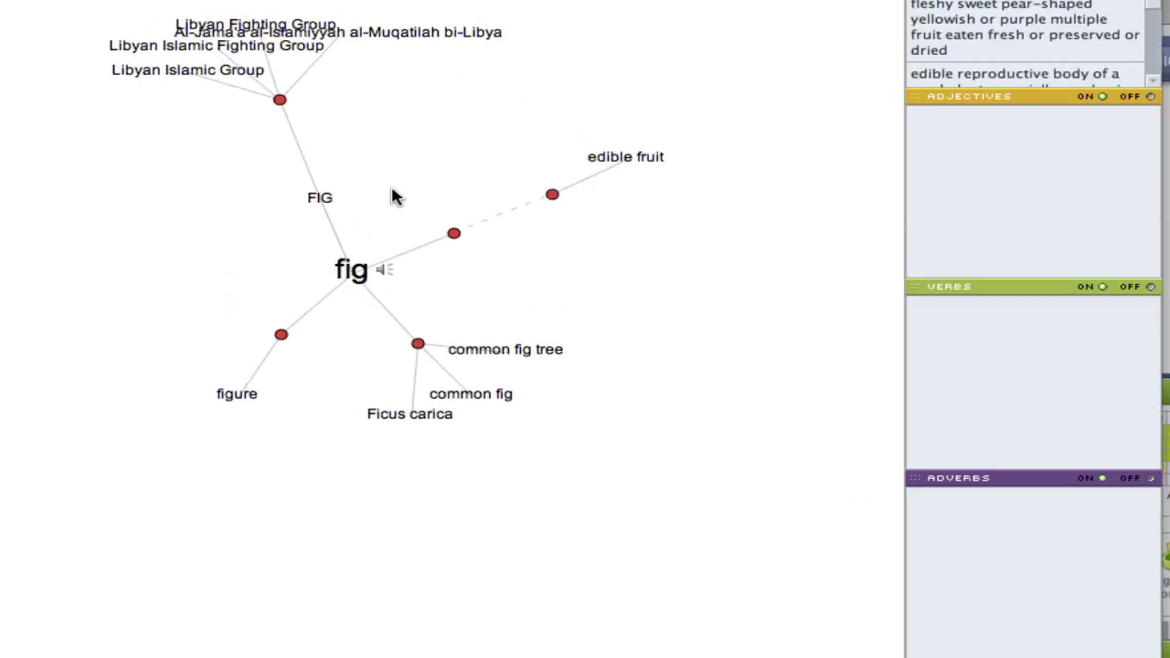
pyautogui.moveTo(411, 348)
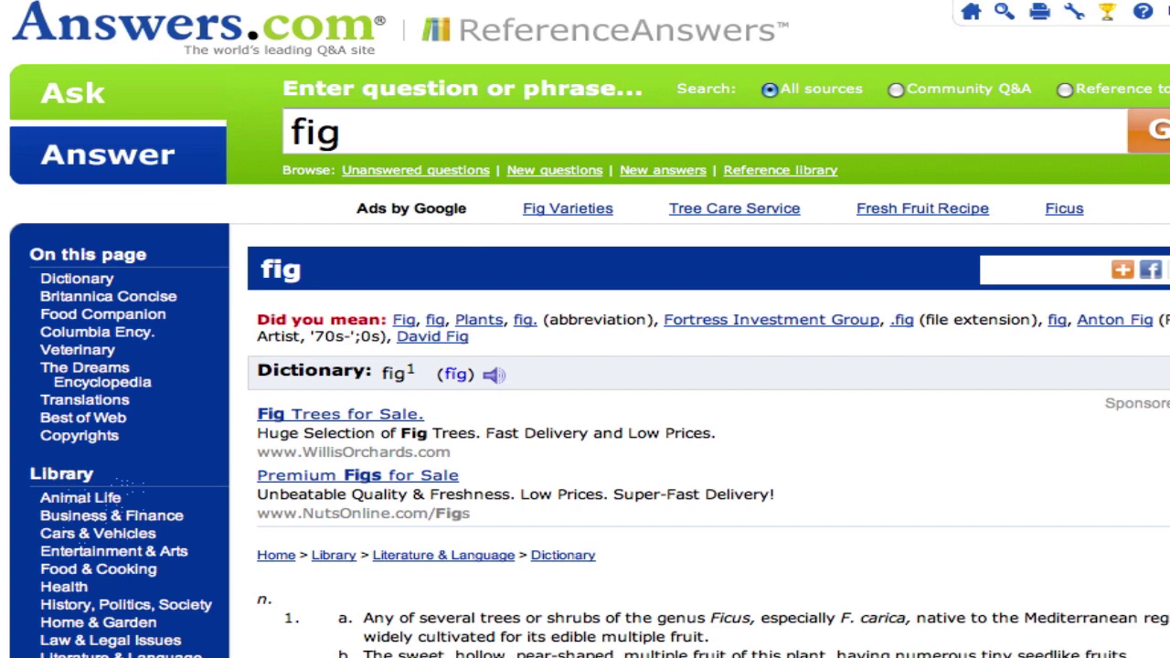
# Scroll through the Answers.com fig entry's dictionary, video and Britannica sections
pyautogui.scroll(-8, 585, 329)
pyautogui.scroll(3, 585, 329)
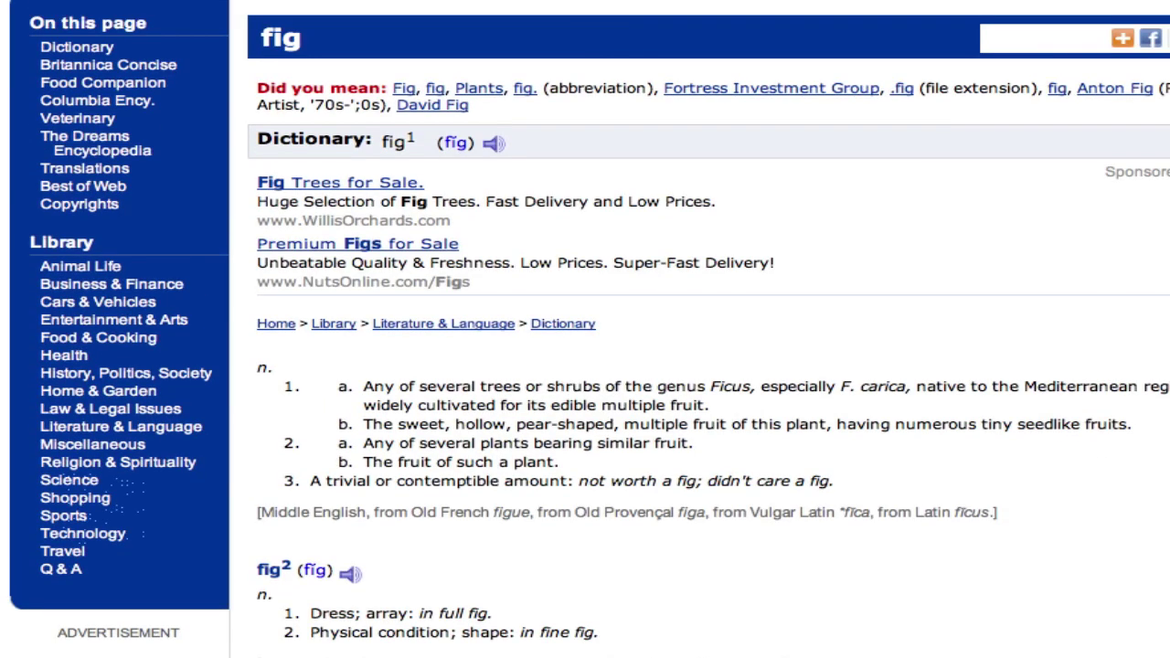
pyautogui.scroll(-2, 585, 329)
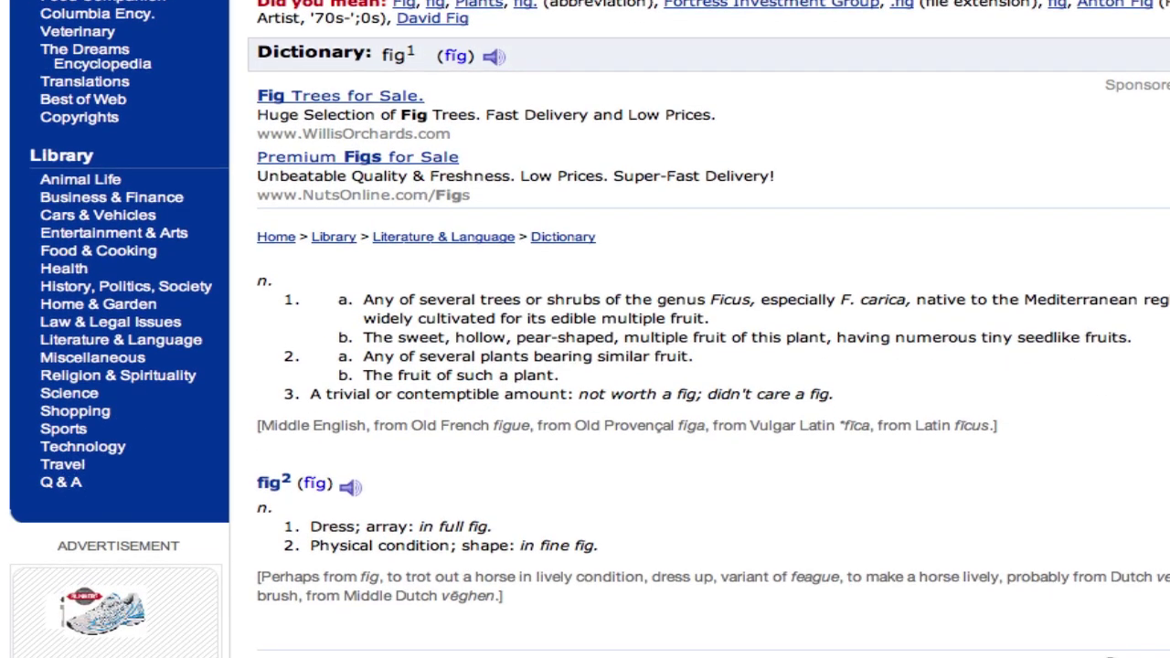
pyautogui.scroll(-7, 585, 329)
pyautogui.scroll(-6, 585, 329)
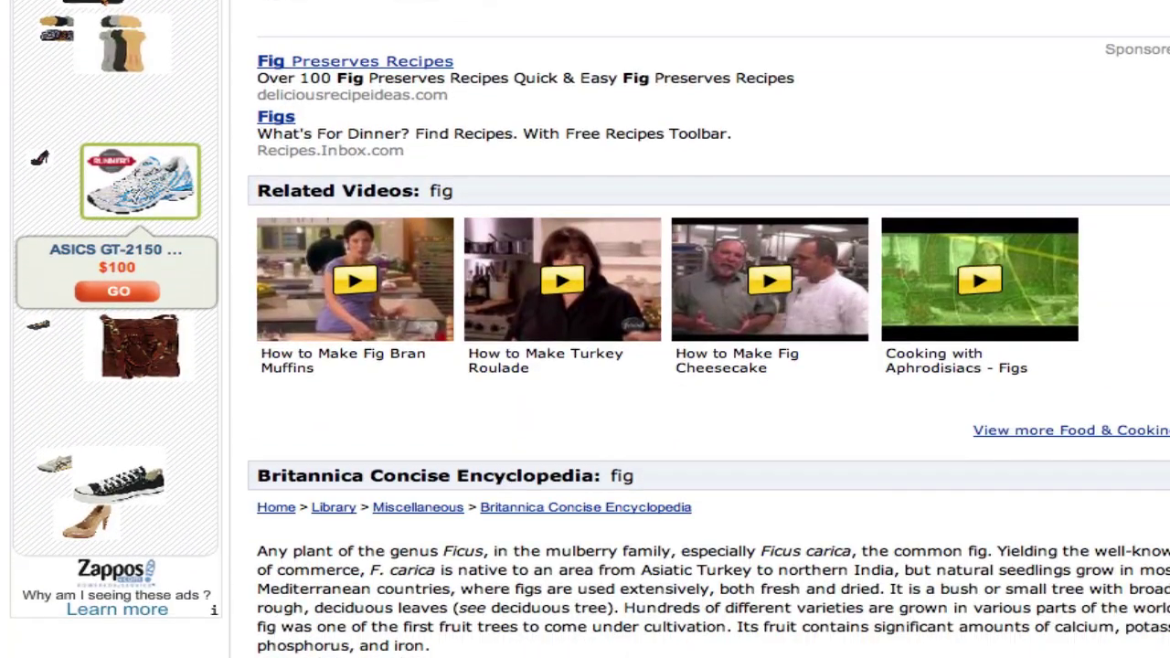
pyautogui.scroll(-2, 585, 330)
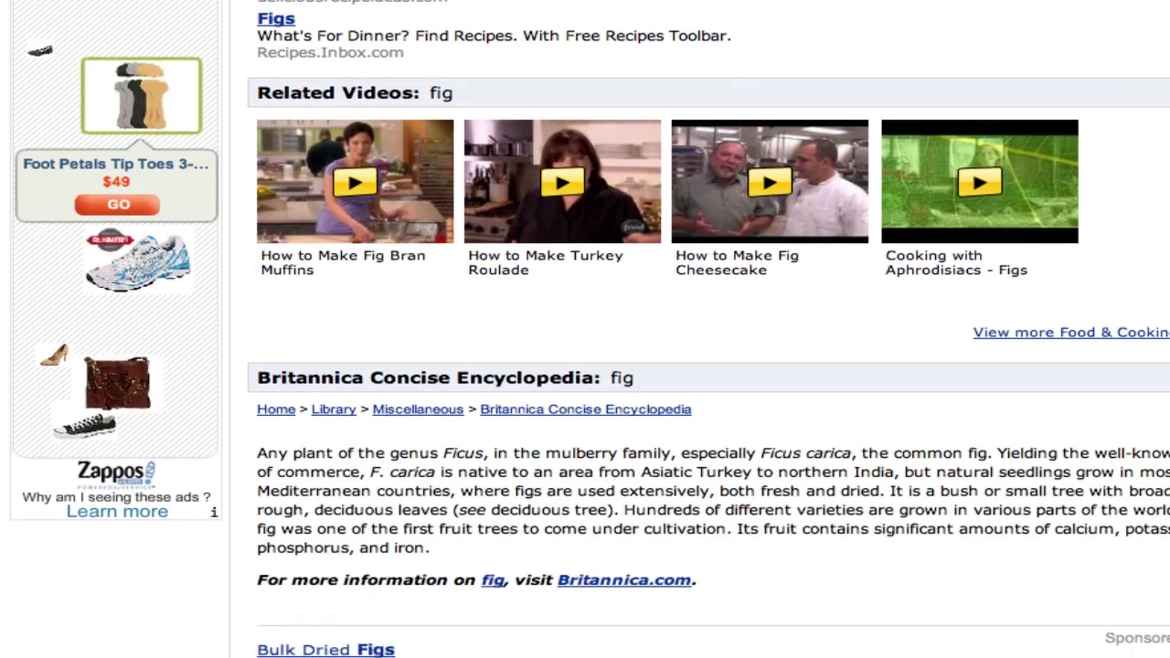
pyautogui.scroll(-1, 1139, 152)
pyautogui.moveTo(1040, 251)
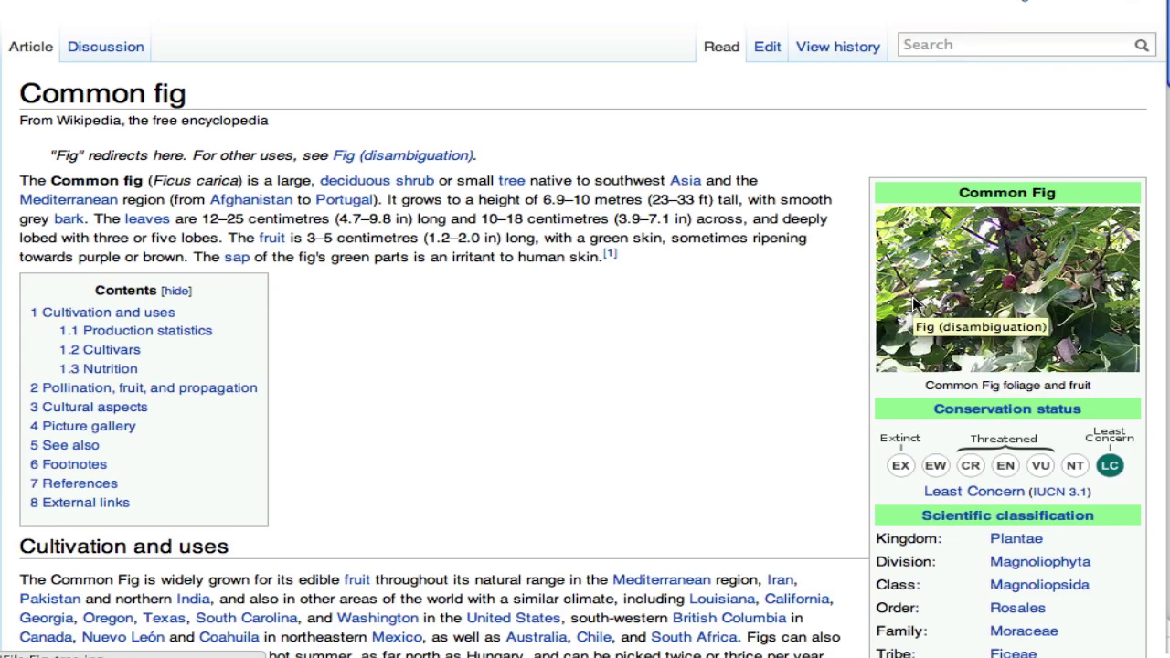
# Scroll the Common fig article down to cultivation and 2005 production statistics
pyautogui.scroll(-7, 798, 449)
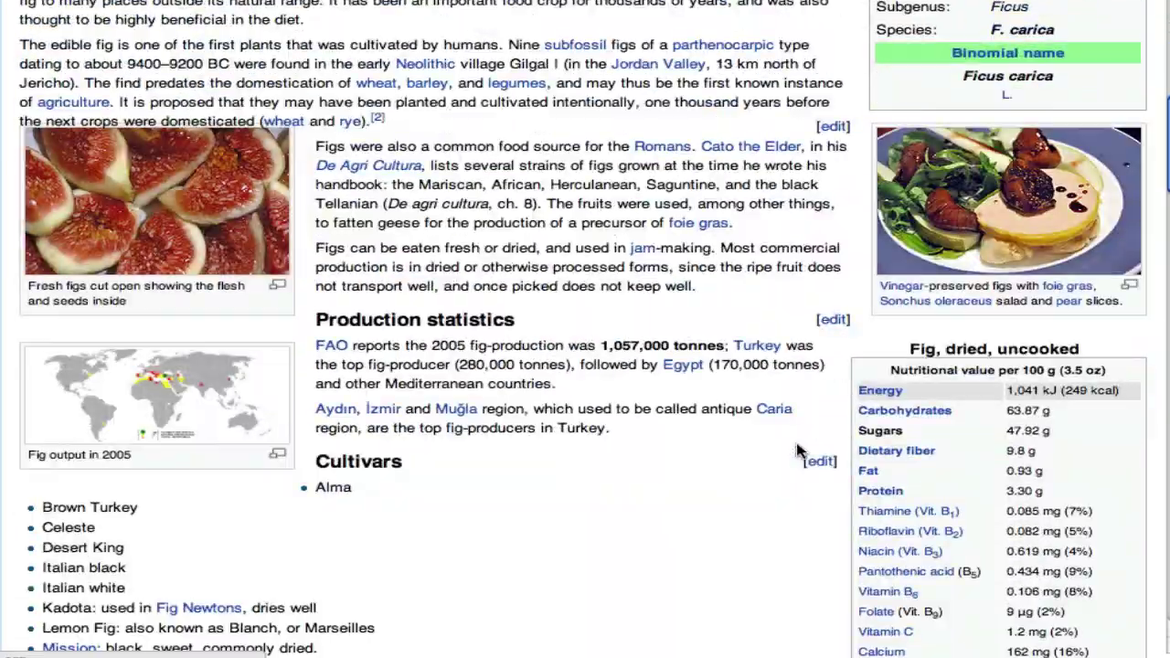
pyautogui.scroll(-20, 798, 449)
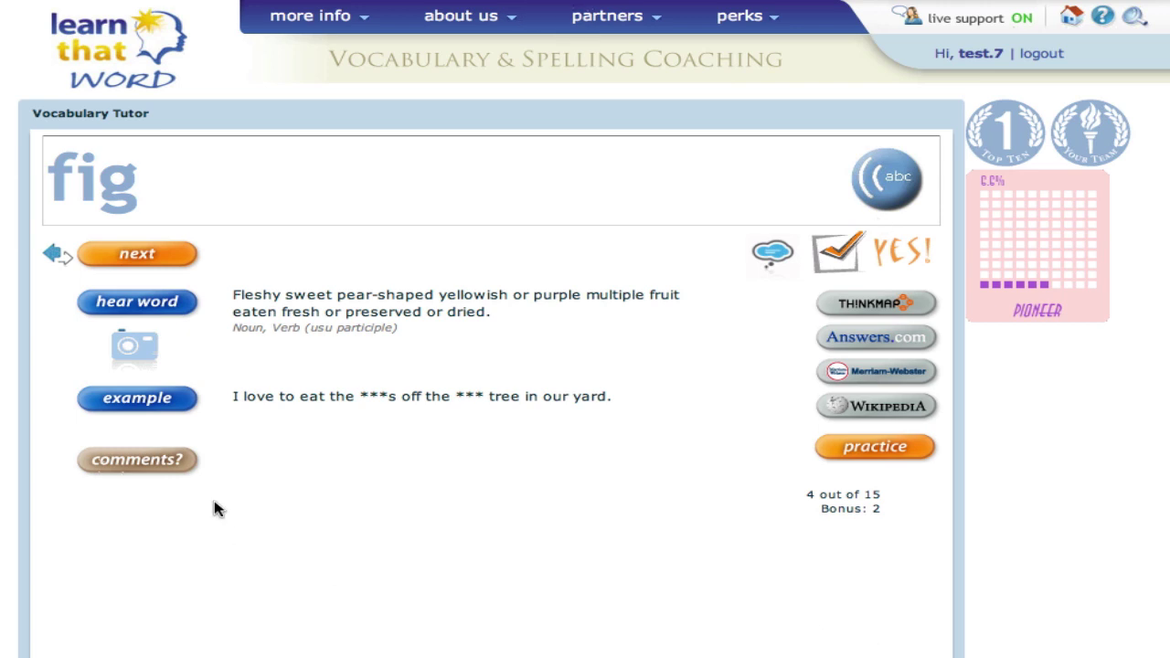
# Enter 'my comment here! help make learnthatword better' in the feedback form, then fill the e-mail field
pyautogui.click(167, 457)
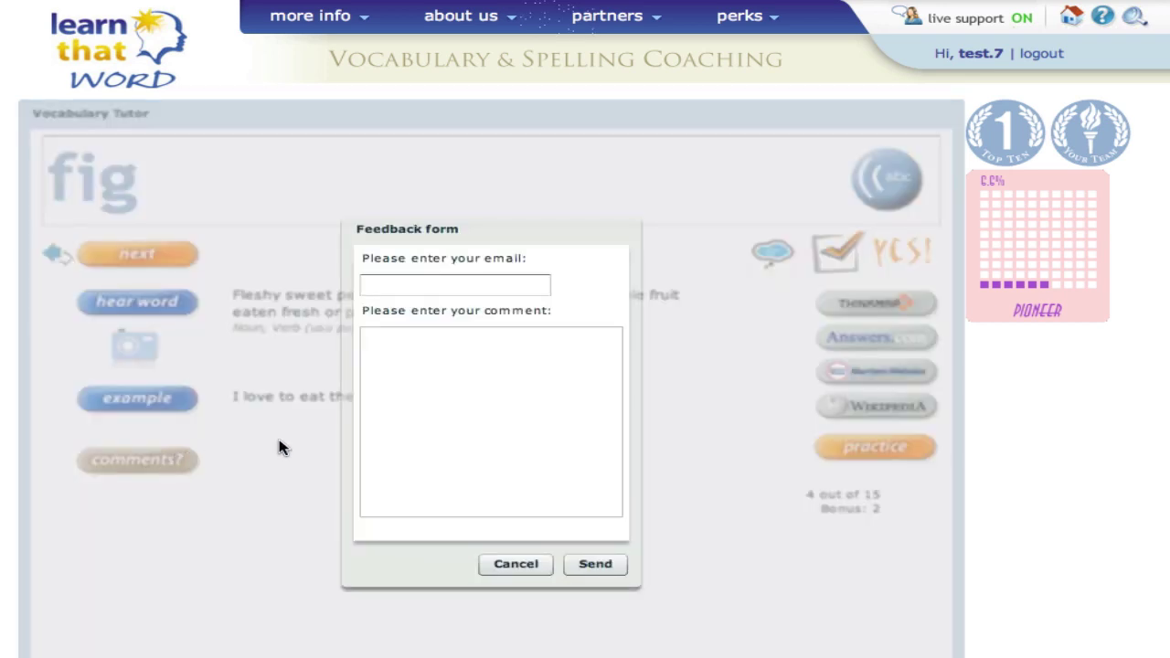
pyautogui.click(402, 361)
pyautogui.write('my comment here!')
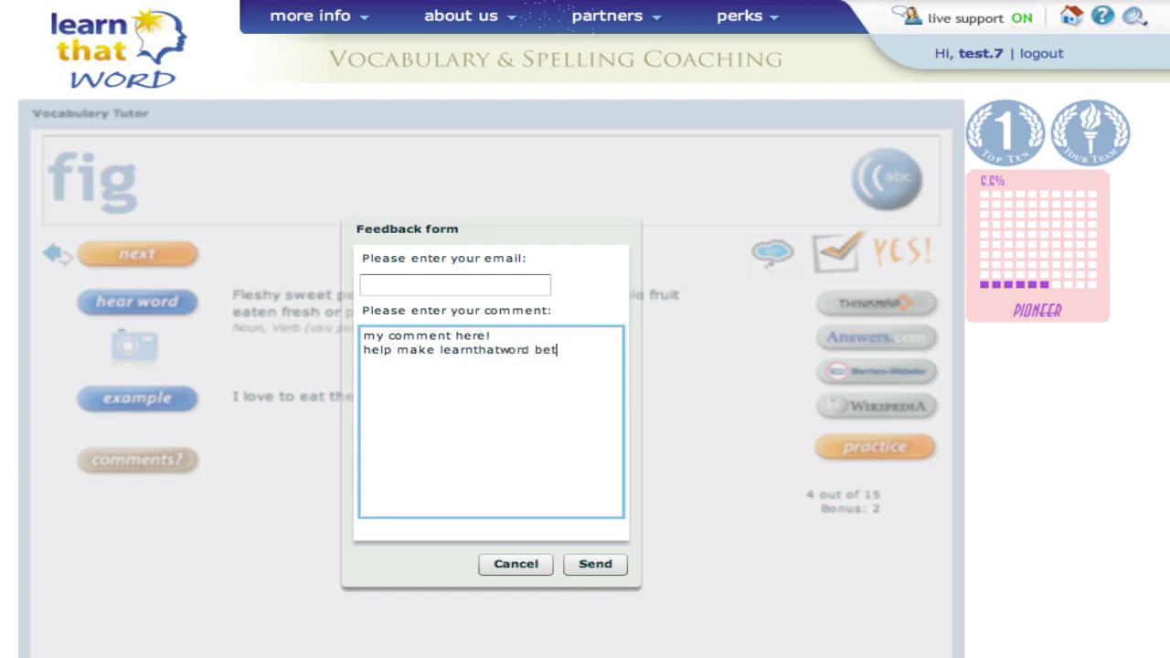
pyautogui.hotkey('shift', 'Tab')
pyautogui.write('email')
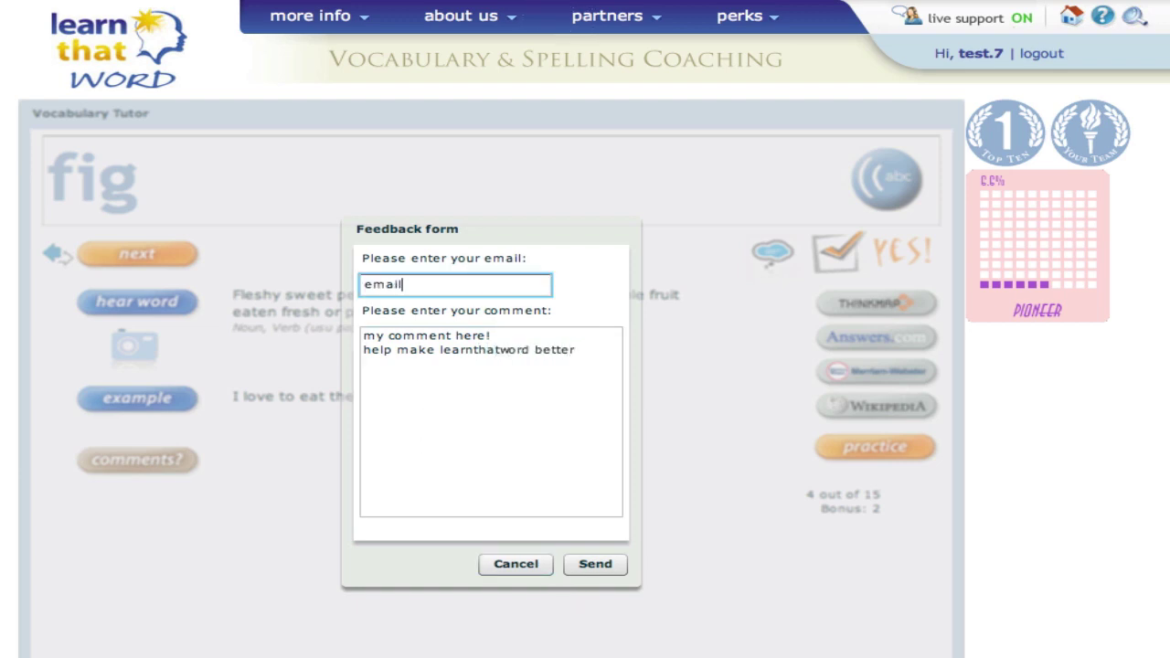